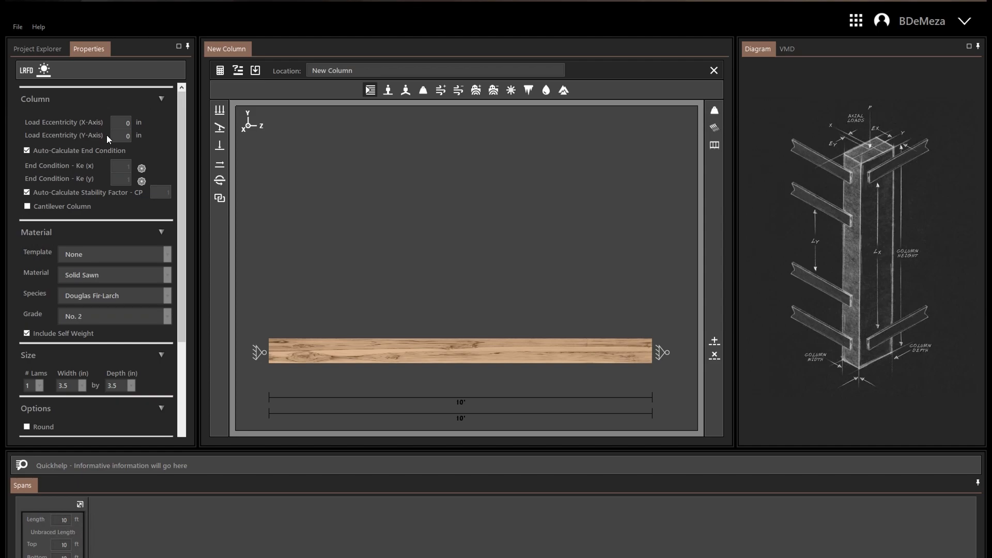
# Step: Turn off the automatic end condition and save the X-axis end condition with both ends rotation free and translation fixed, K 1.0
pyautogui.moveTo(183, 124)
pyautogui.mouseDown()
pyautogui.moveTo(187, 137)
pyautogui.moveTo(185, 105)
pyautogui.mouseUp()
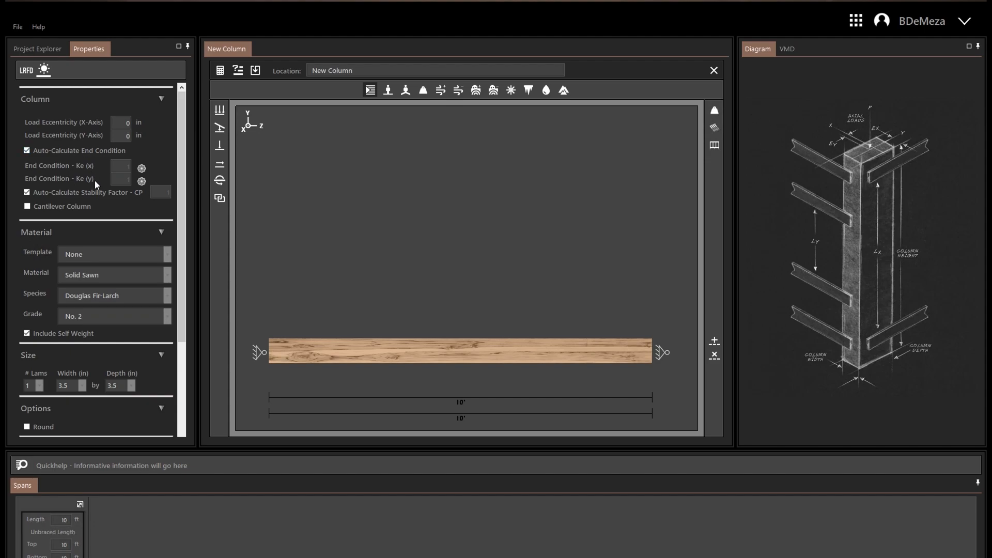
pyautogui.click(42, 150)
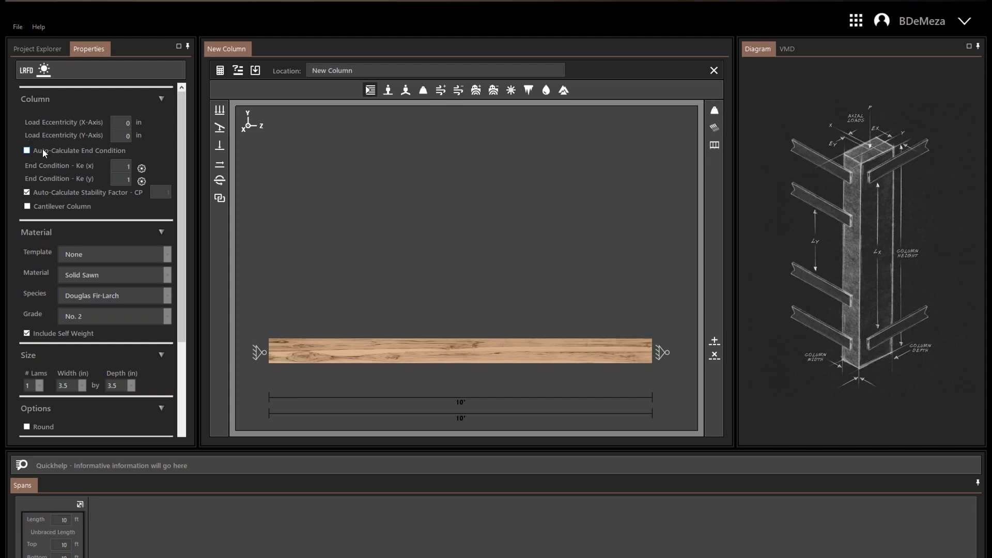
pyautogui.click(144, 169)
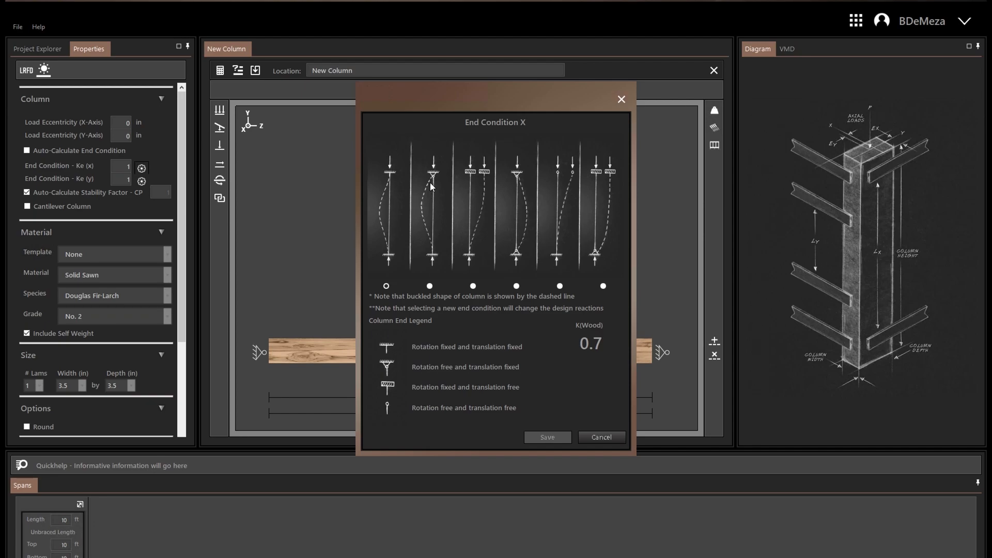
pyautogui.click(433, 287)
pyautogui.click(477, 287)
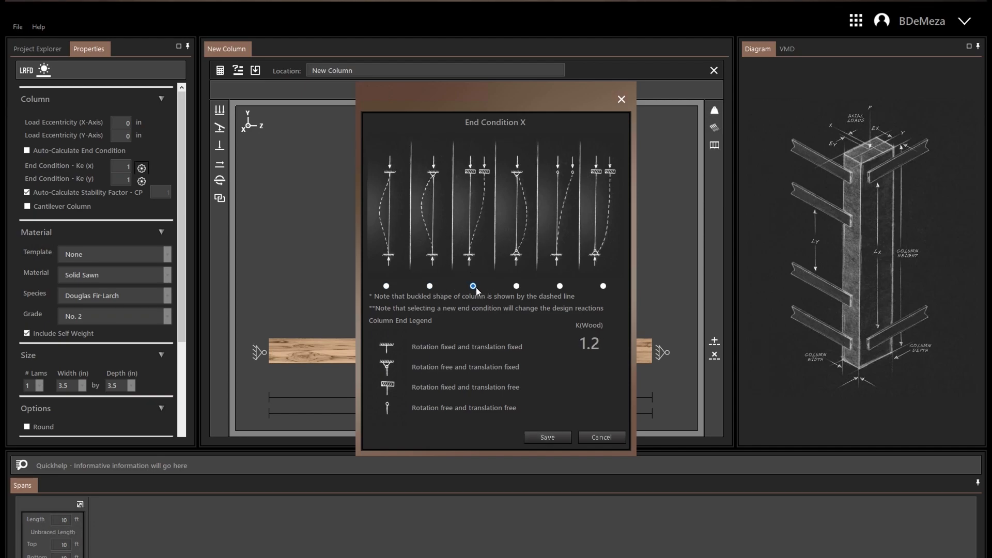
pyautogui.click(517, 287)
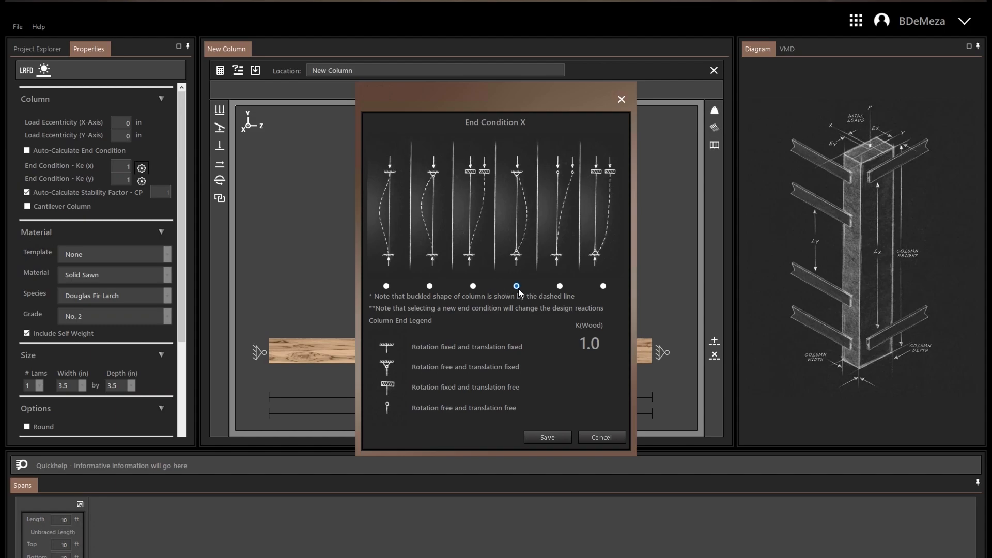
pyautogui.click(547, 438)
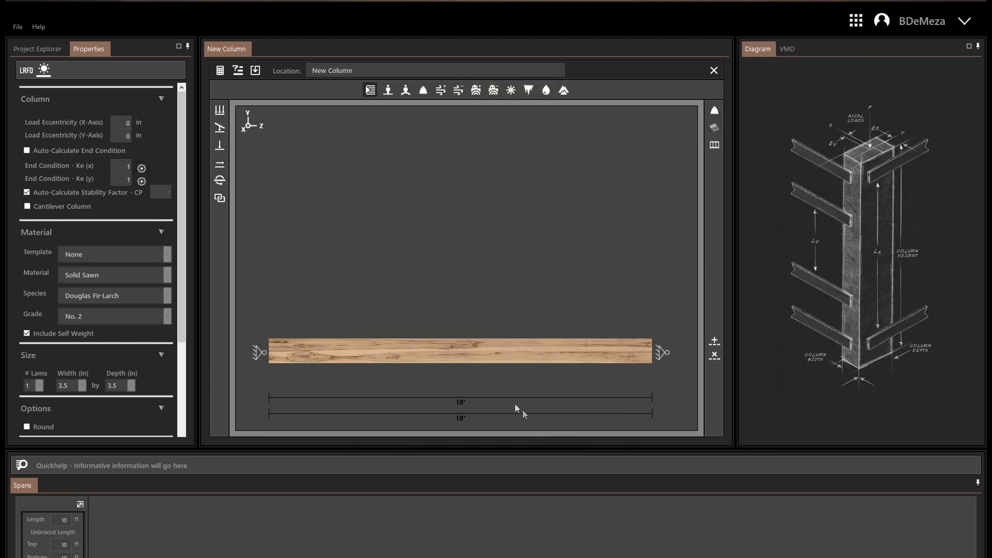
# Step: Switch automatic calculation of the end condition and the stability factor CP back on
pyautogui.click(47, 148)
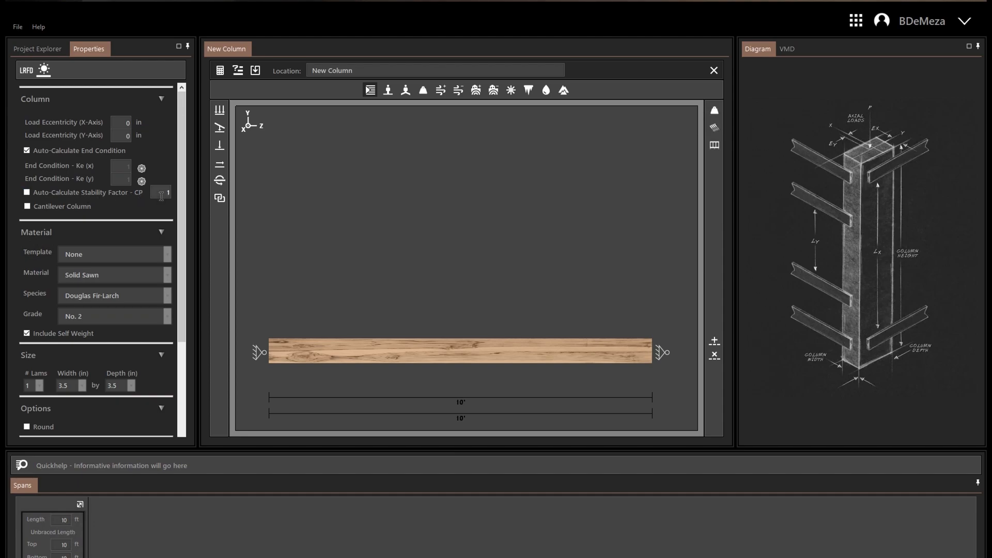
pyautogui.click(68, 191)
# Step: Set the column material to Solid Sawn, species Douglas Fir-Larch, grade Select Structural
pyautogui.moveTo(183, 196); pyautogui.dragTo(185, 239)
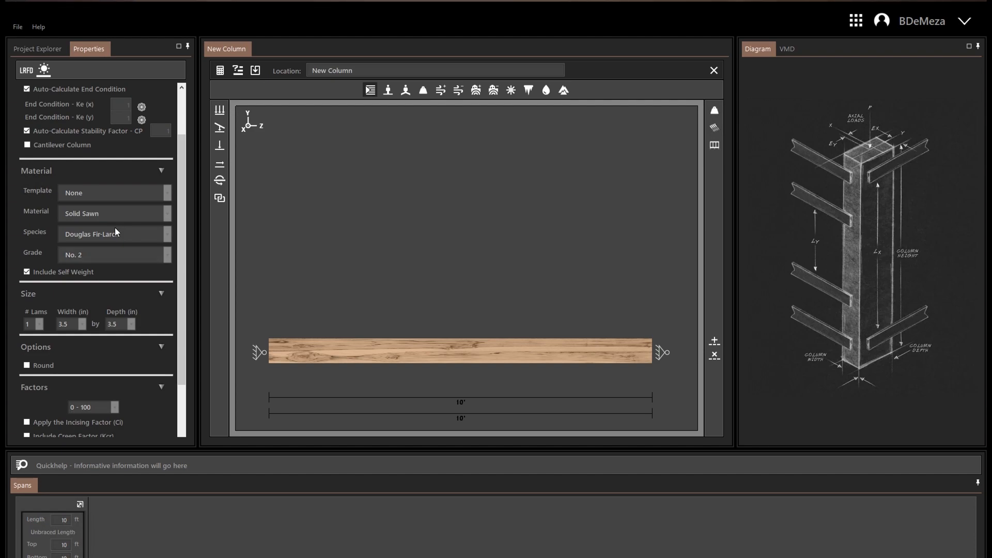
pyautogui.click(167, 214)
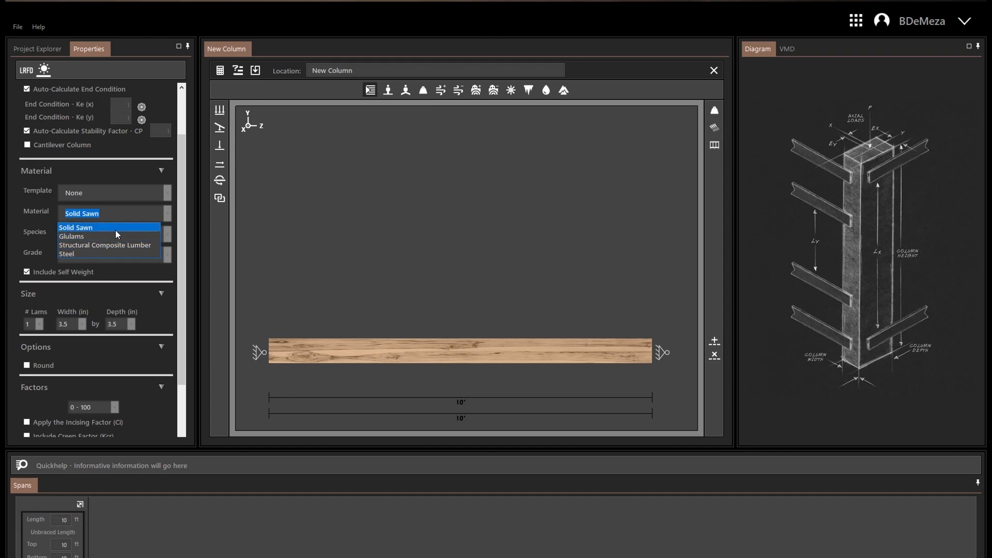
pyautogui.click(167, 232)
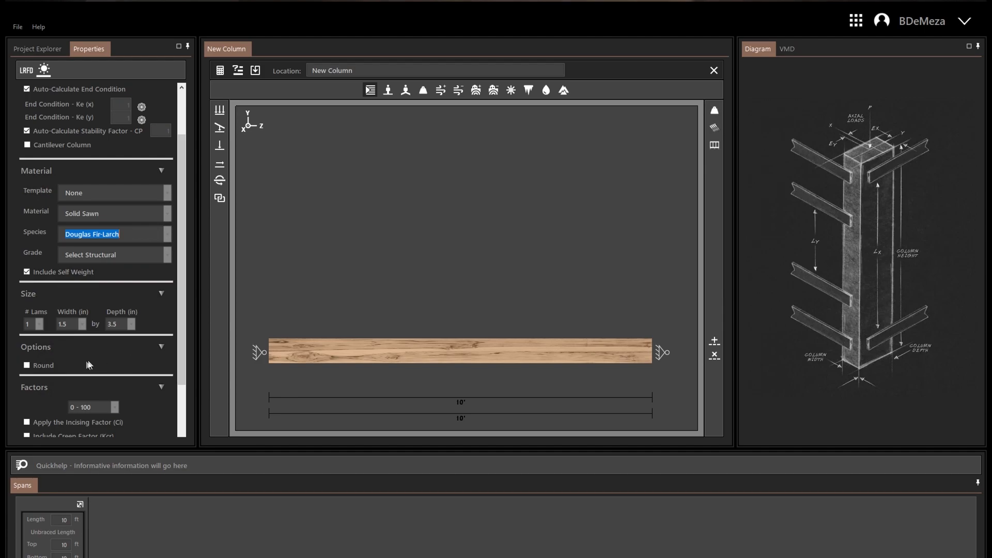
# Step: Switch the column's Round option on and off again, and review the Factors settings
pyautogui.click(53, 369)
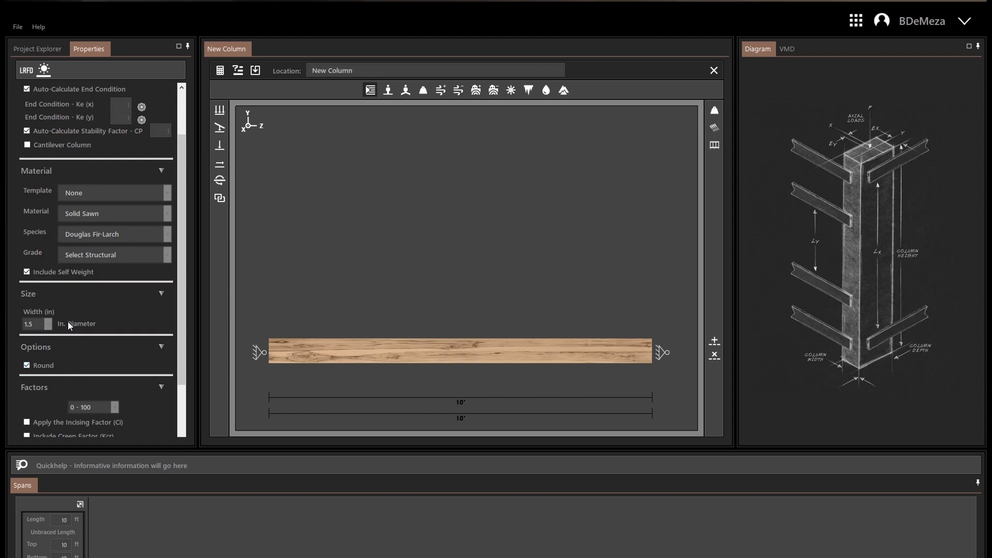
pyautogui.click(49, 367)
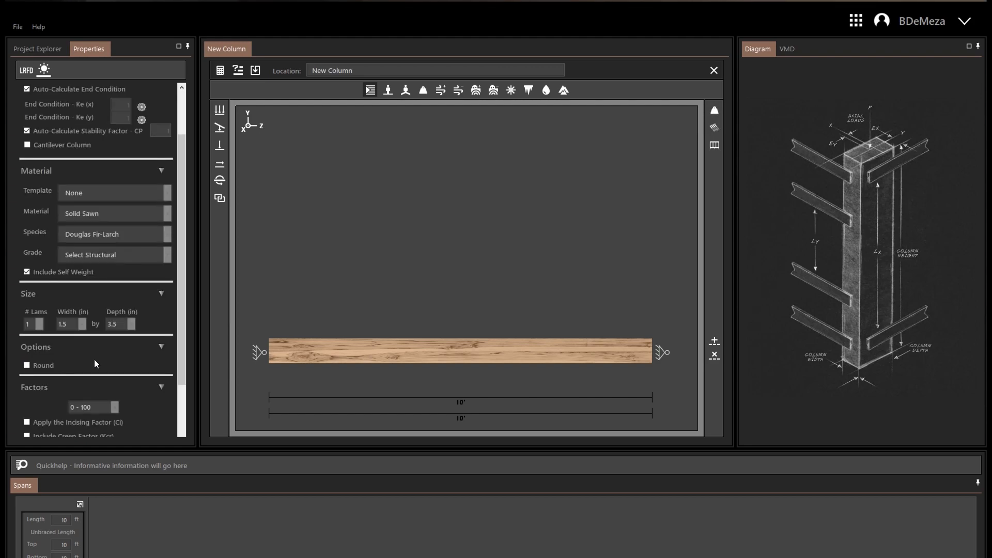
pyautogui.scroll(-1, 94, 359)
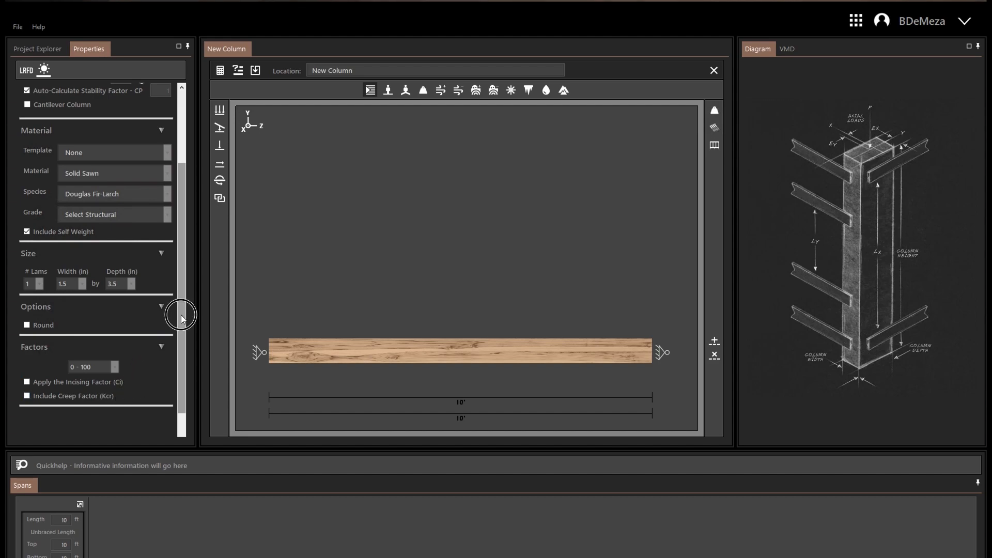
pyautogui.moveTo(181, 318); pyautogui.dragTo(452, 186)
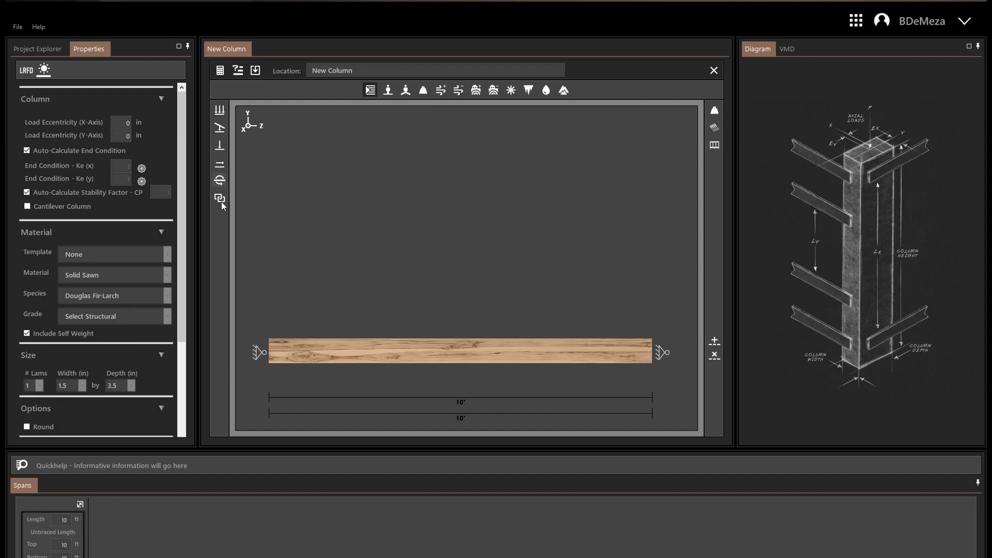
# Step: Add a distributed live axial load with a magnitude of 50 lbs to the column
pyautogui.click(219, 165)
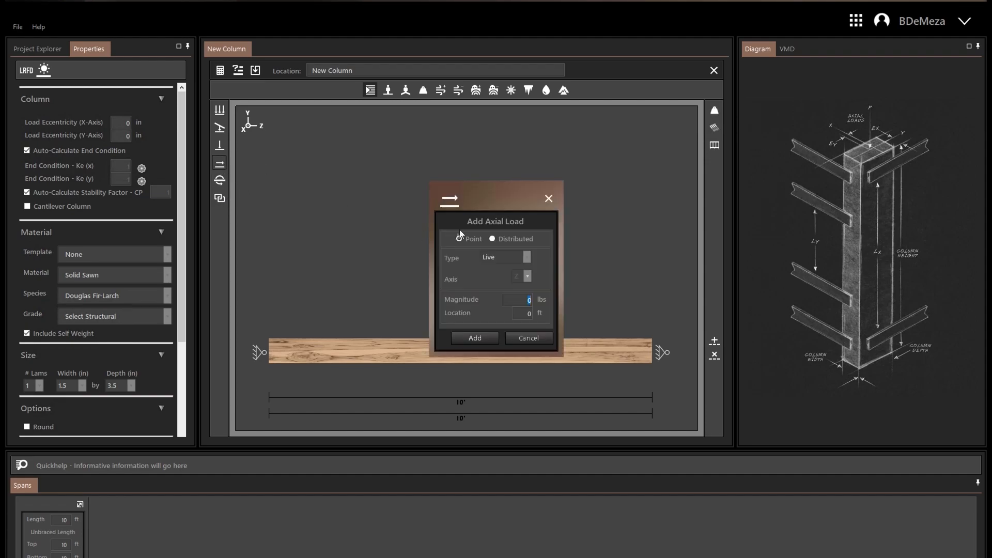
pyautogui.click(507, 241)
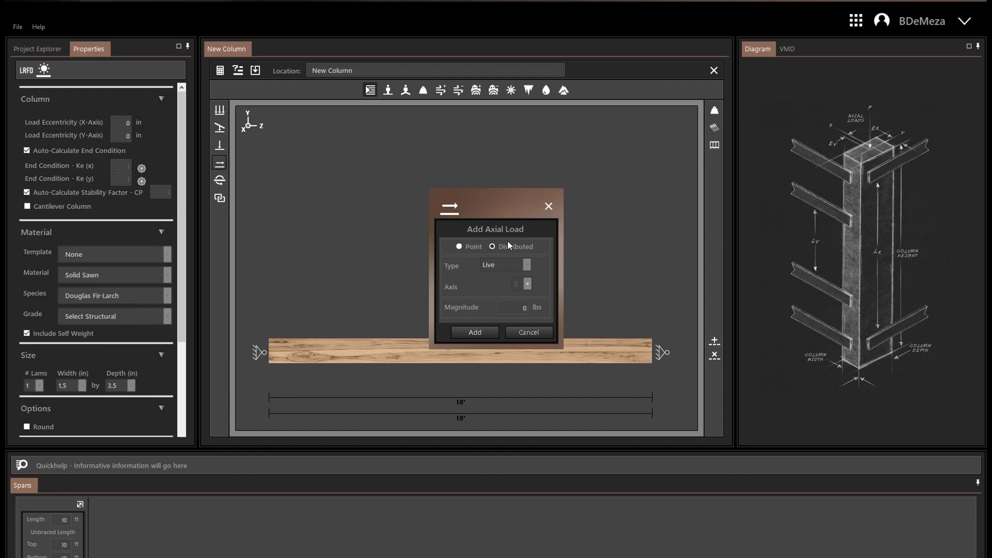
pyautogui.moveTo(519, 308); pyautogui.dragTo(548, 311)
pyautogui.write('50')
pyautogui.press('Return')
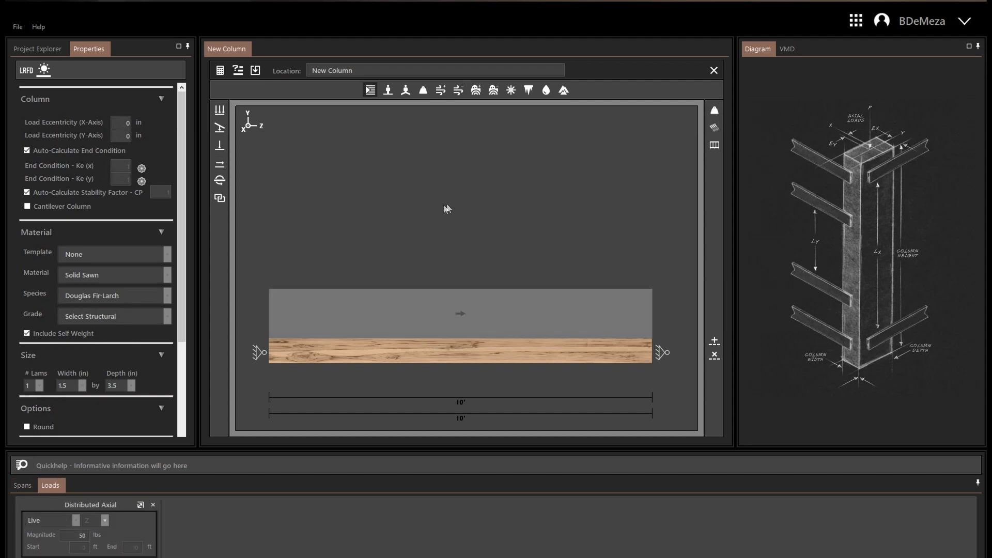
# Step: Open the distributed axial load for editing, cancel without changes, and delete the load
pyautogui.doubleClick(394, 304)
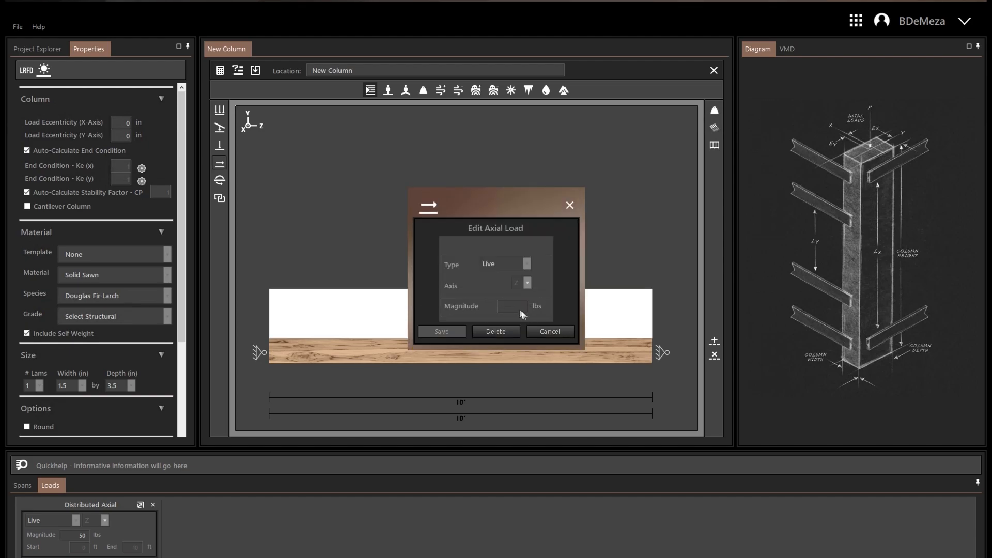
pyautogui.click(551, 331)
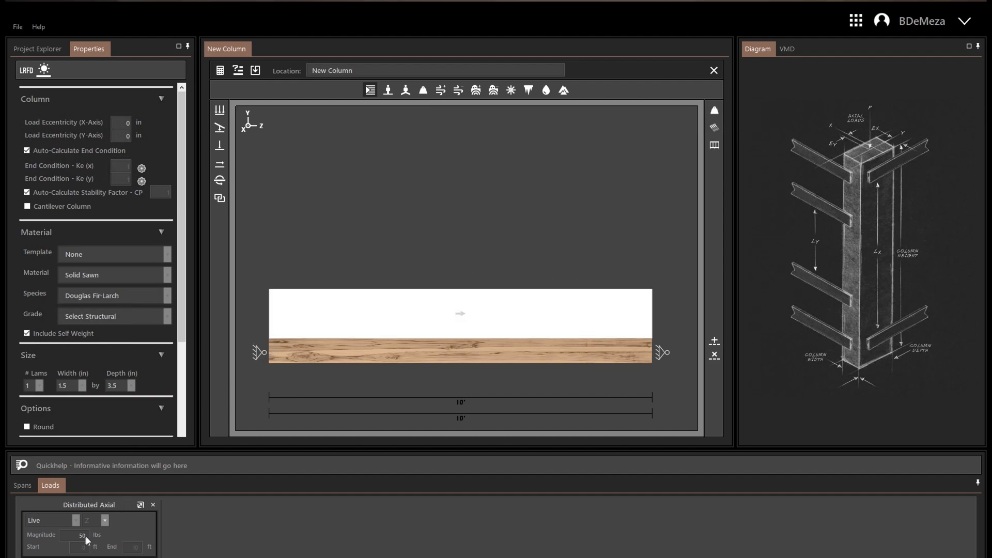
pyautogui.click(154, 506)
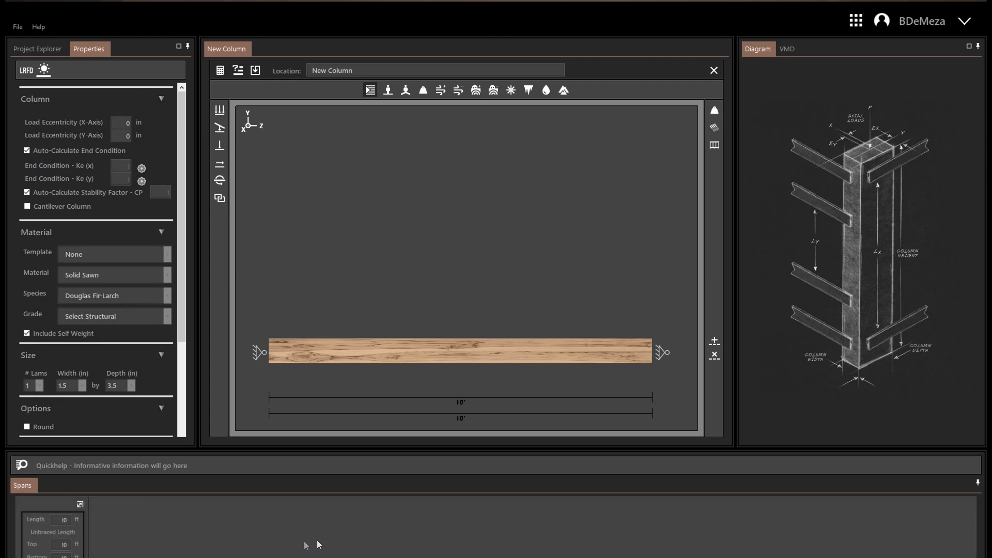
# Step: Set the support reaction at 0 ft to Pinned and save it
pyautogui.click(260, 355)
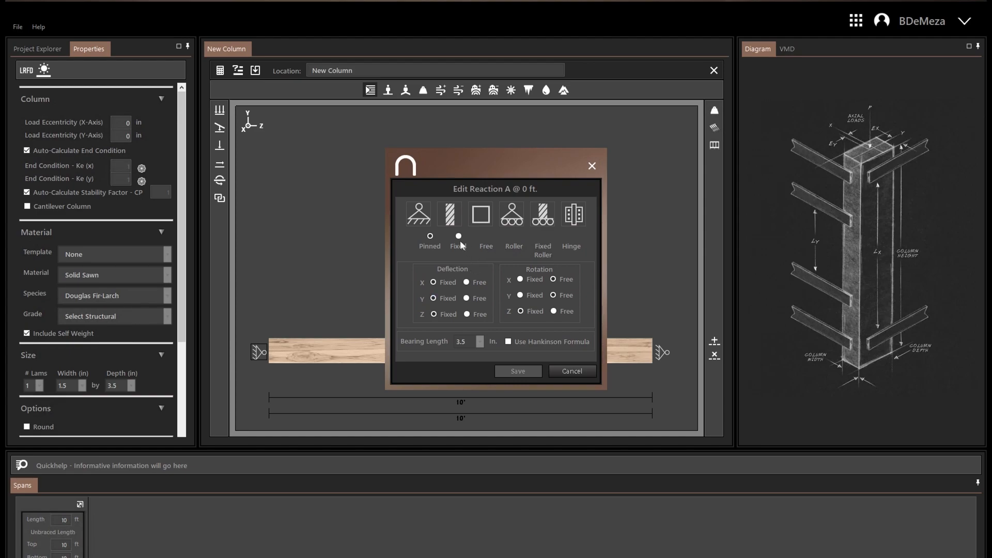
pyautogui.click(430, 236)
pyautogui.click(532, 373)
# Step: Add two 10 ft spans to the right end of the column and remove them again
pyautogui.click(715, 341)
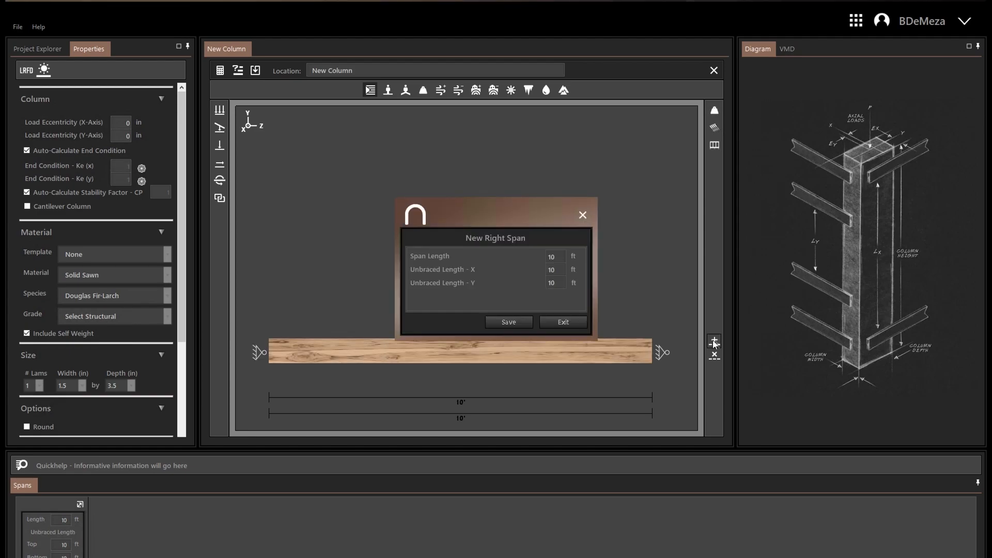
pyautogui.click(523, 320)
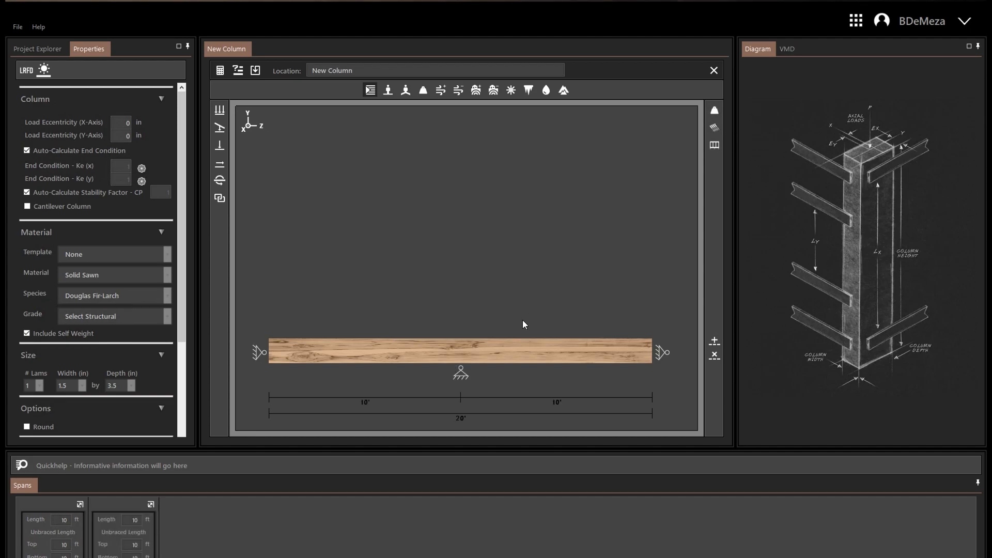
pyautogui.click(716, 344)
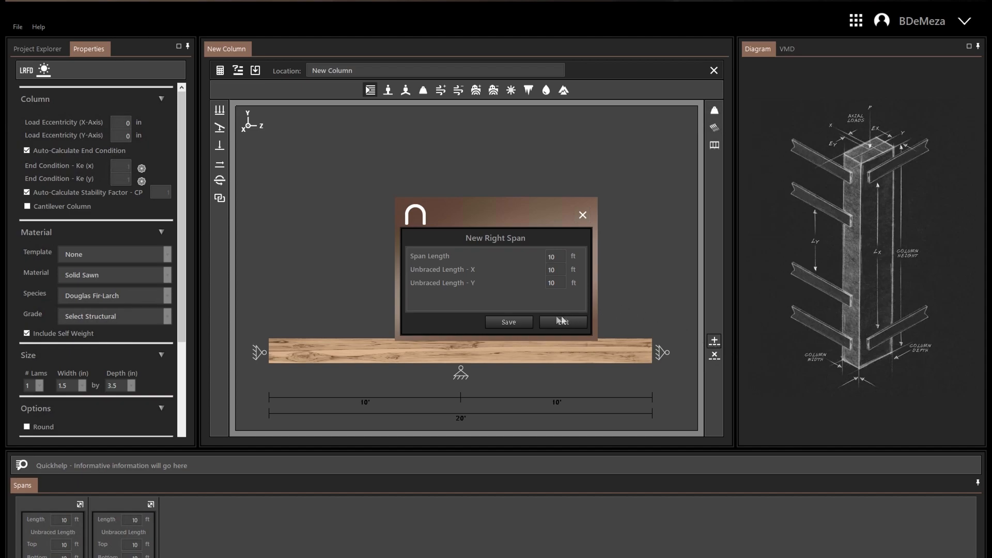
pyautogui.moveTo(559, 258); pyautogui.dragTo(511, 249)
pyautogui.write('5')
pyautogui.click(528, 322)
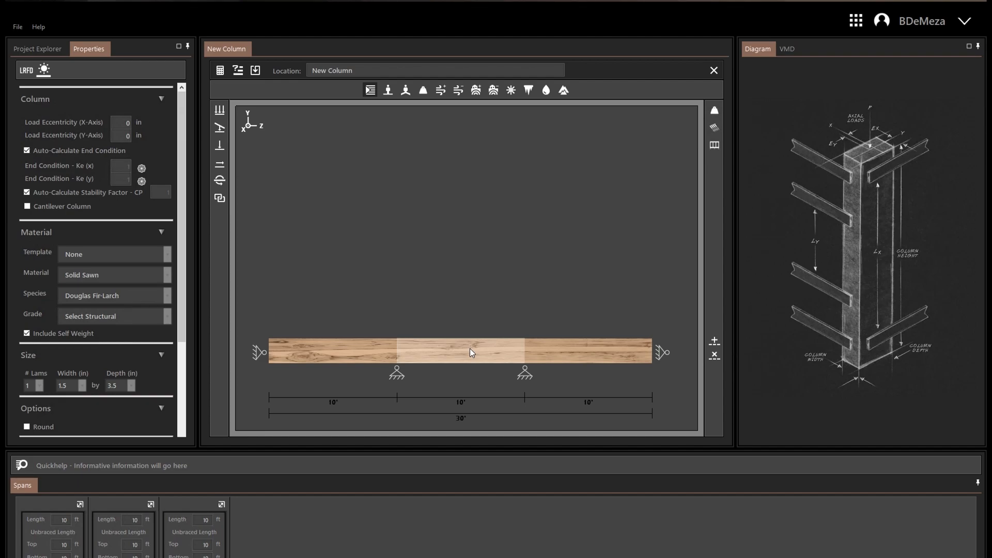
pyautogui.click(719, 356)
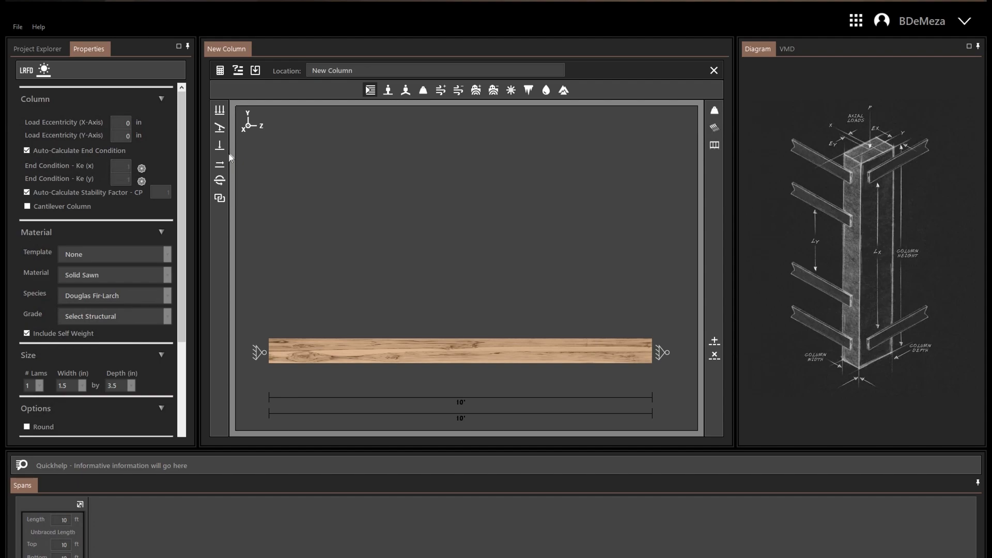
# Step: Add a 50 lbs uniform live load in the Y direction from 0 to 10 ft and calculate the column
pyautogui.click(219, 110)
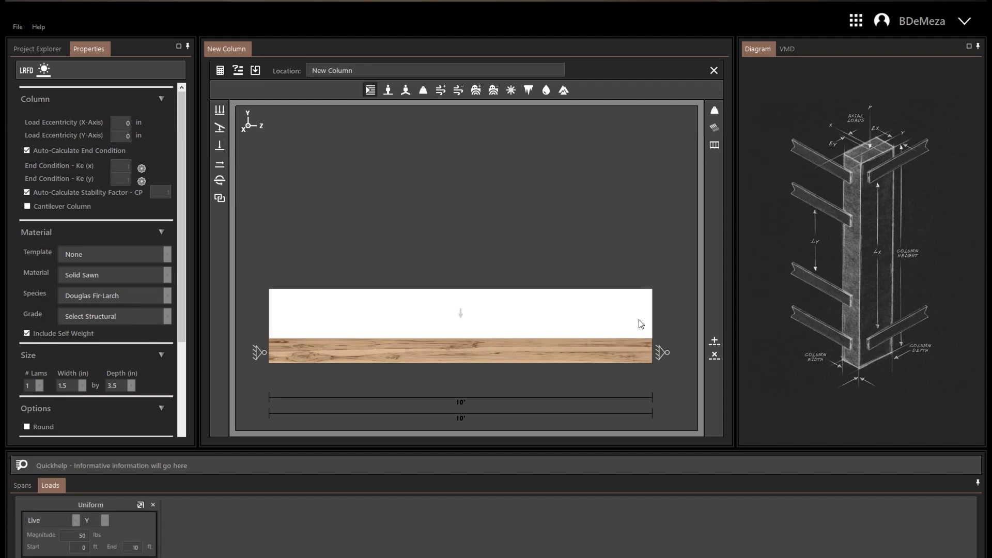
pyautogui.click(221, 71)
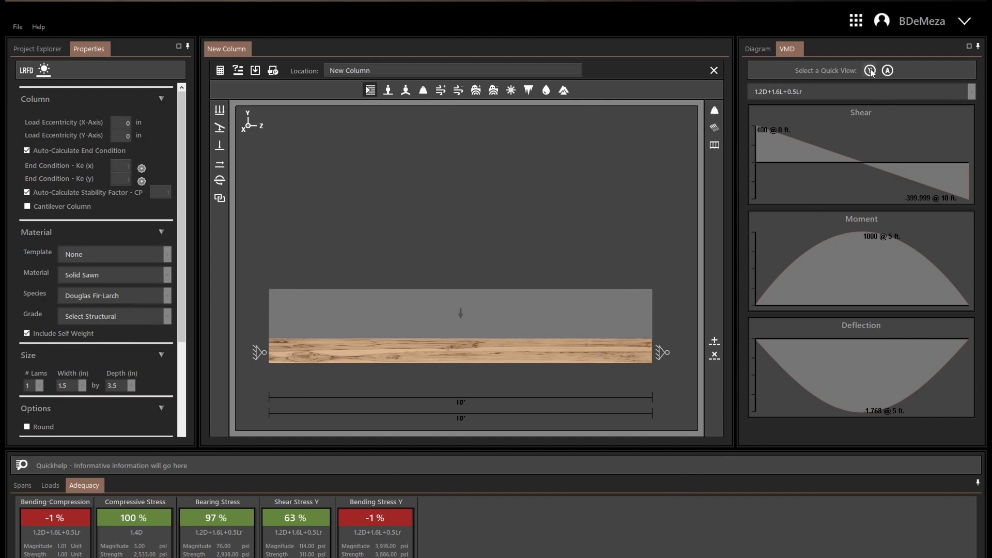
# Step: View the axial force, stress and deflection diagrams, and return to the Y-axis shear, moment and deflection diagrams
pyautogui.click(887, 71)
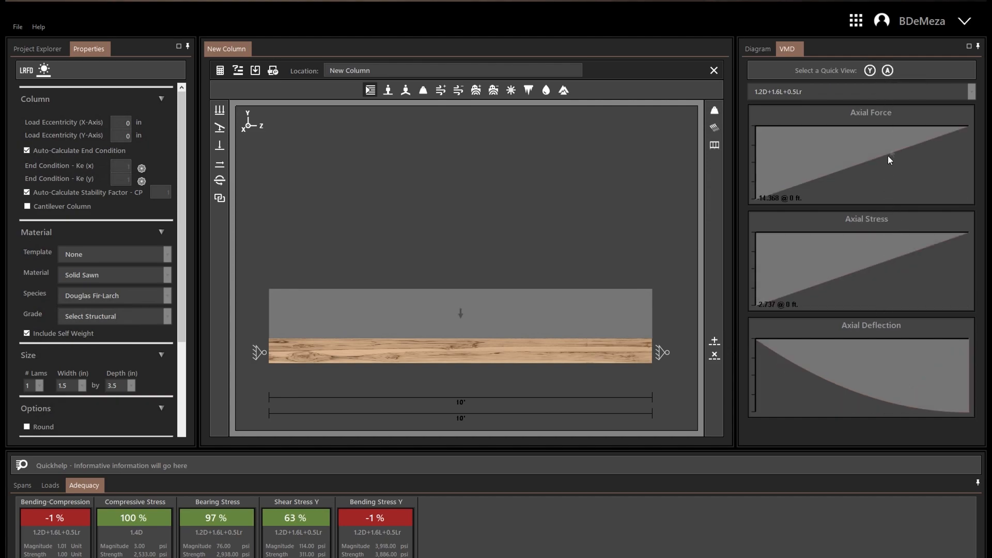
pyautogui.click(870, 71)
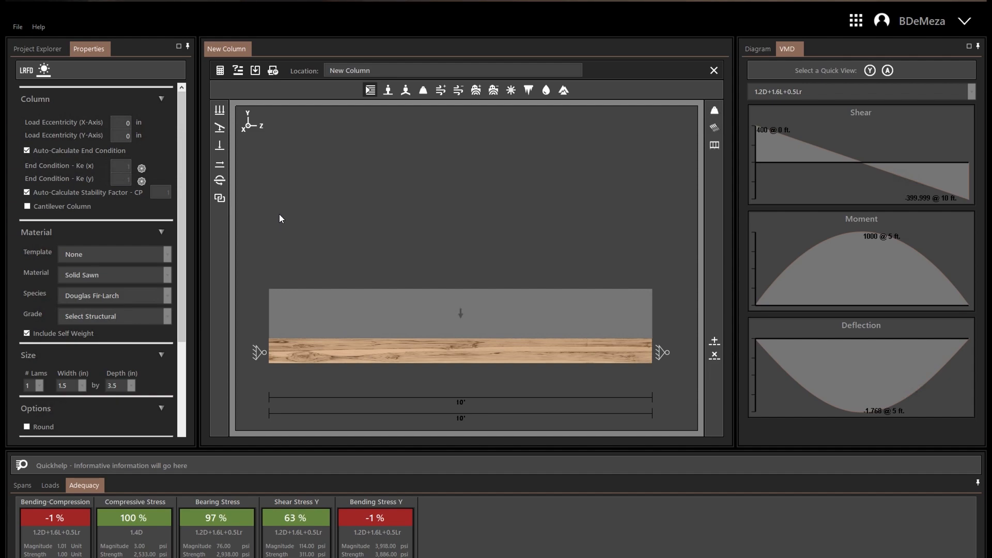
# Step: Open the print preview of the column report, review it down to the load list, and close it
pyautogui.click(274, 71)
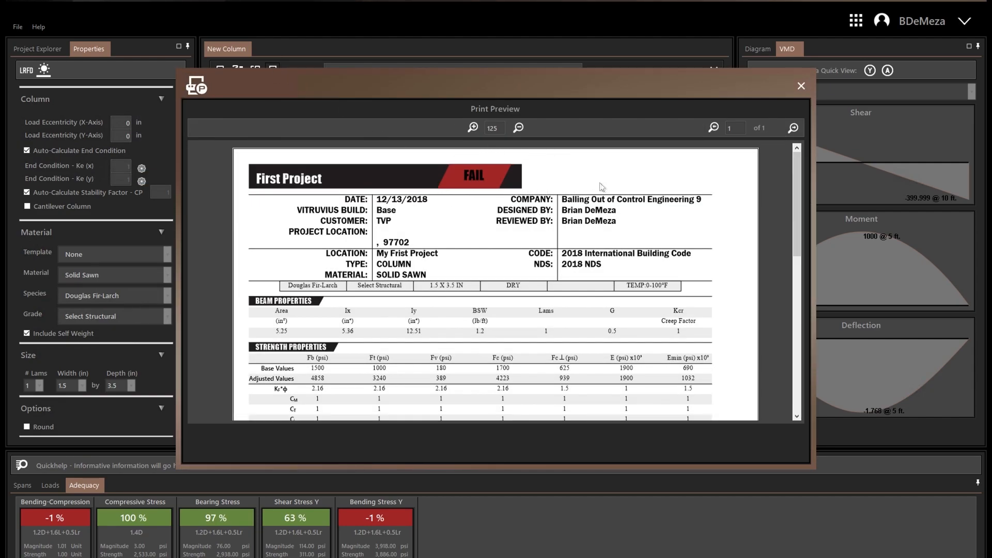
pyautogui.moveTo(798, 181); pyautogui.dragTo(796, 262)
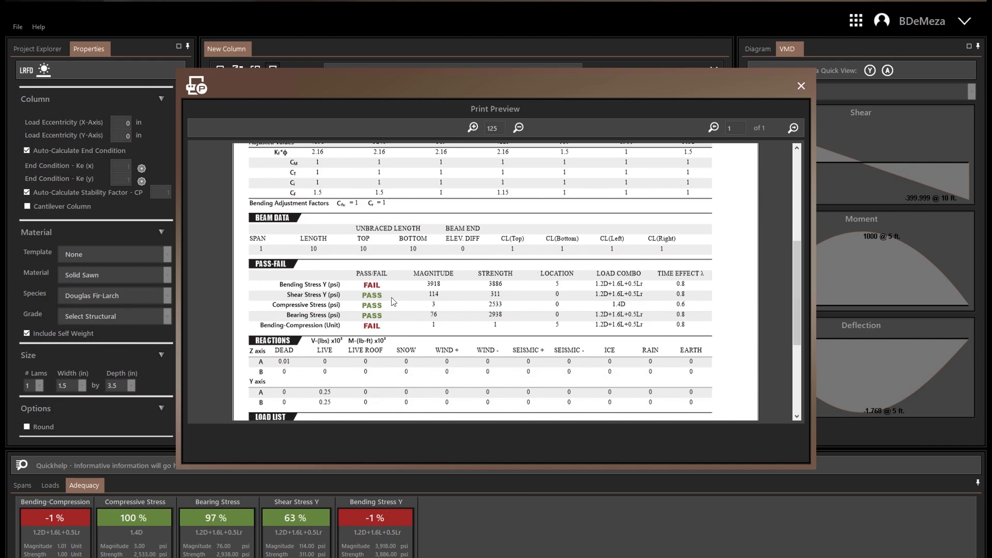
pyautogui.moveTo(799, 277); pyautogui.dragTo(802, 300)
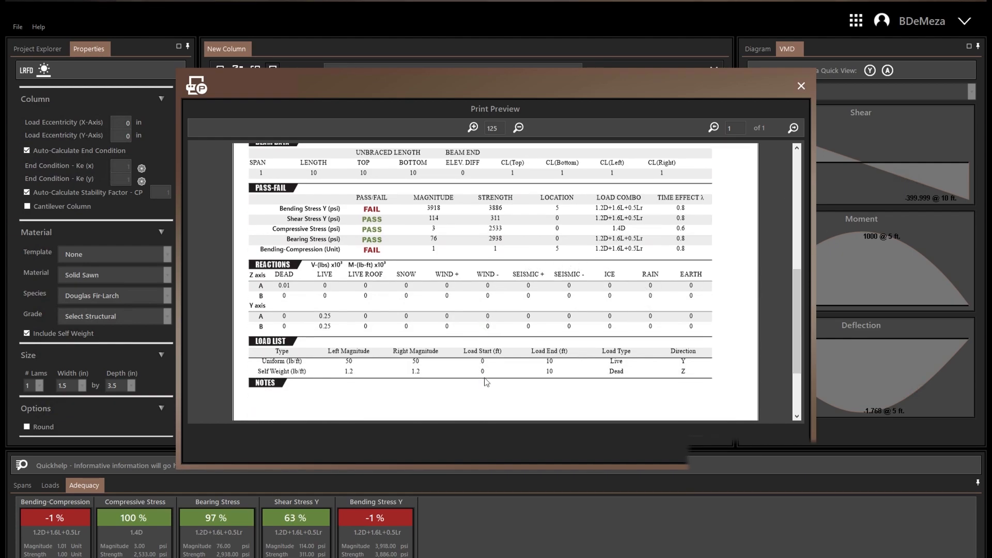
pyautogui.click(802, 86)
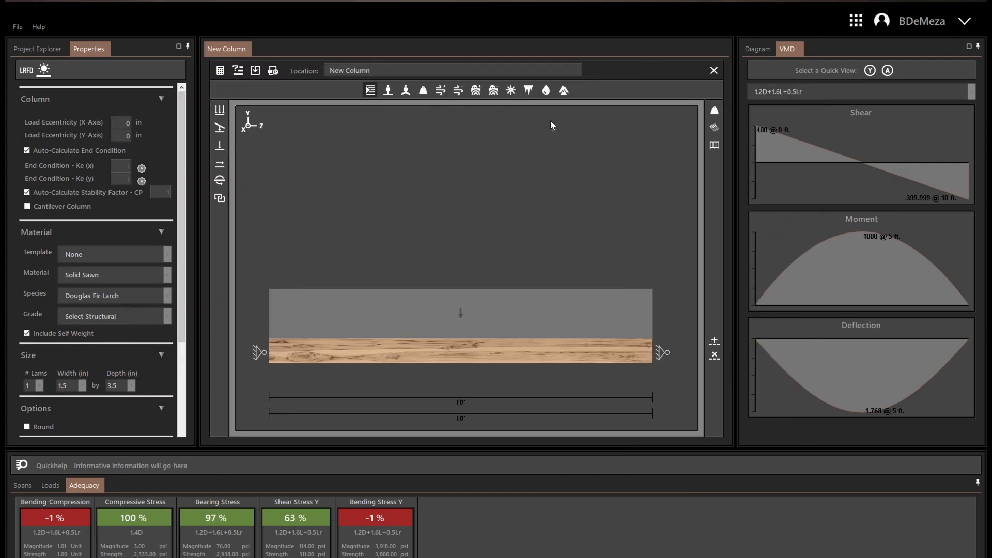